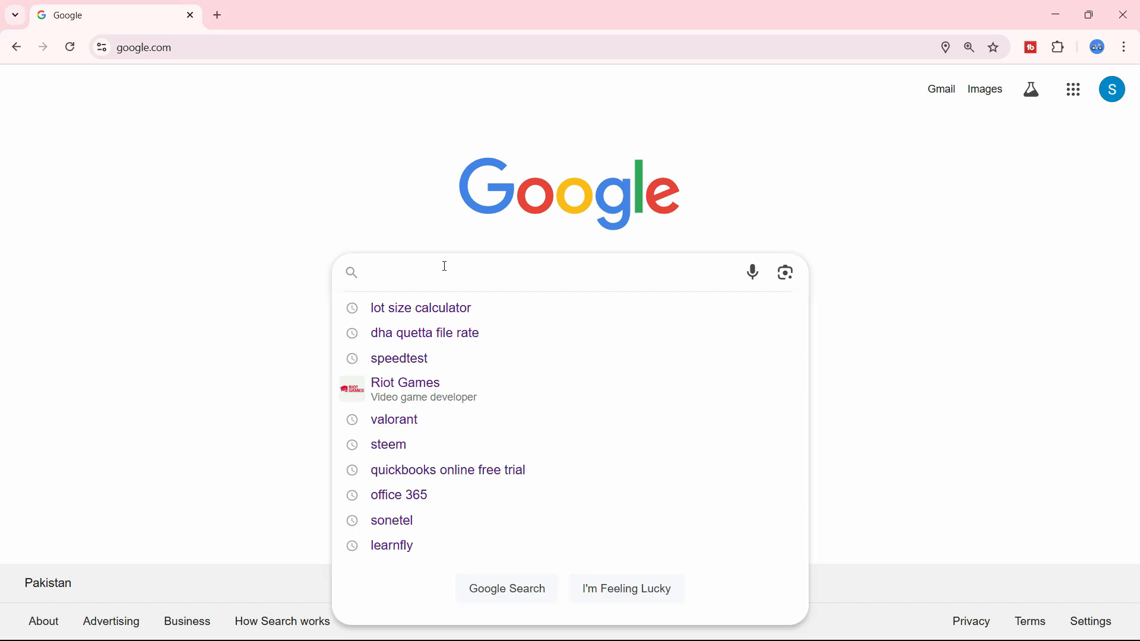
Step: Search the web for "tally solutions" and open Tally's global website from the results
type("solu")
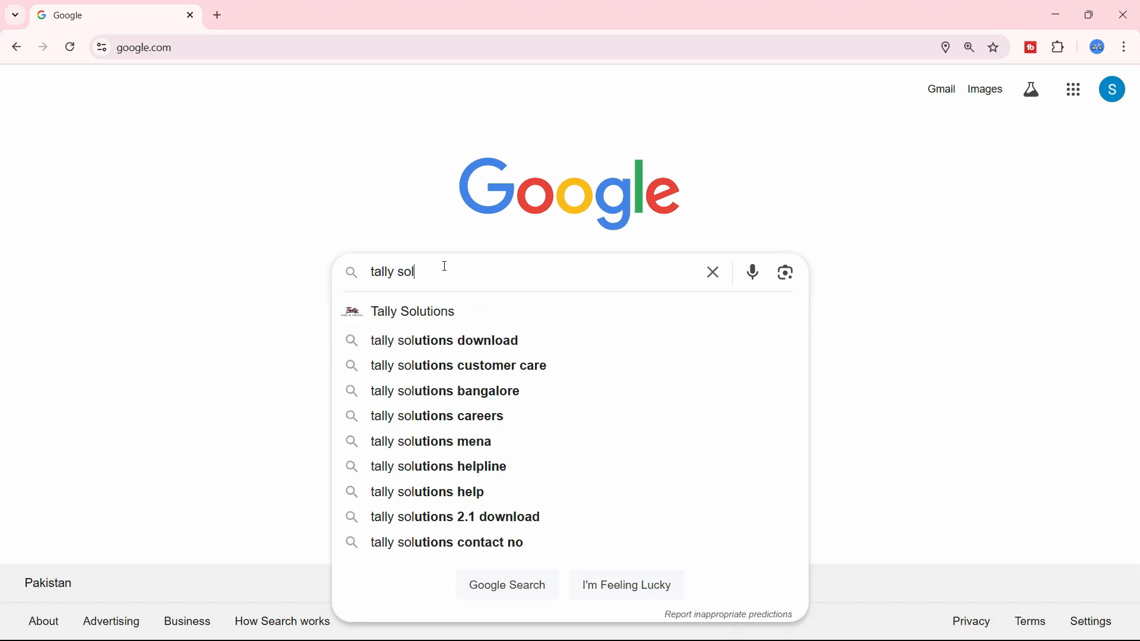
left_click(471, 324)
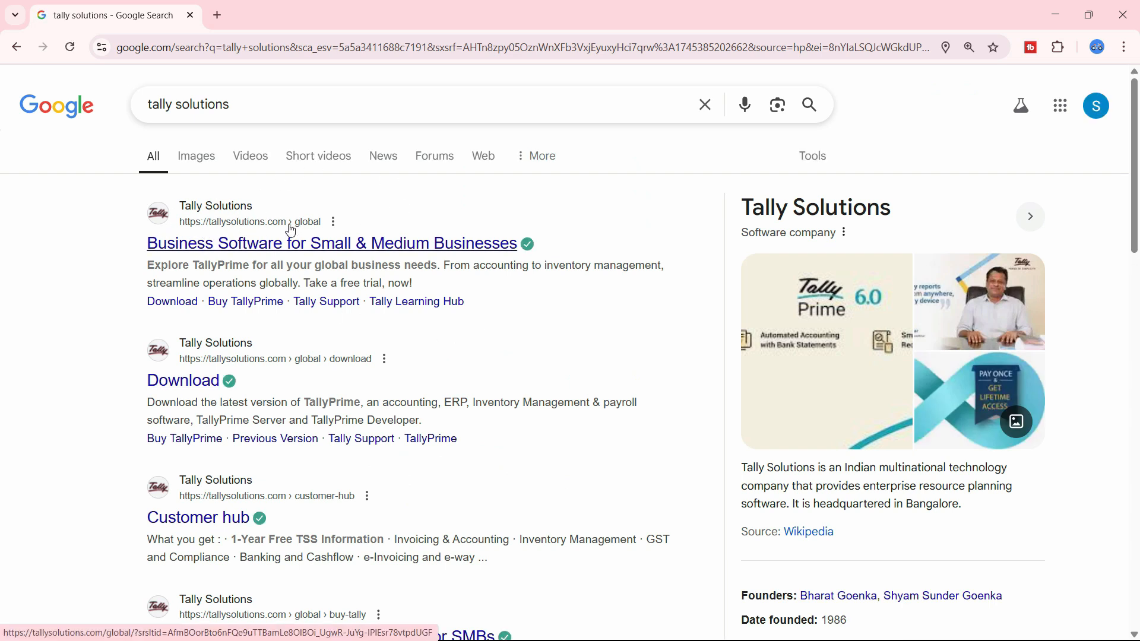
left_click(241, 253)
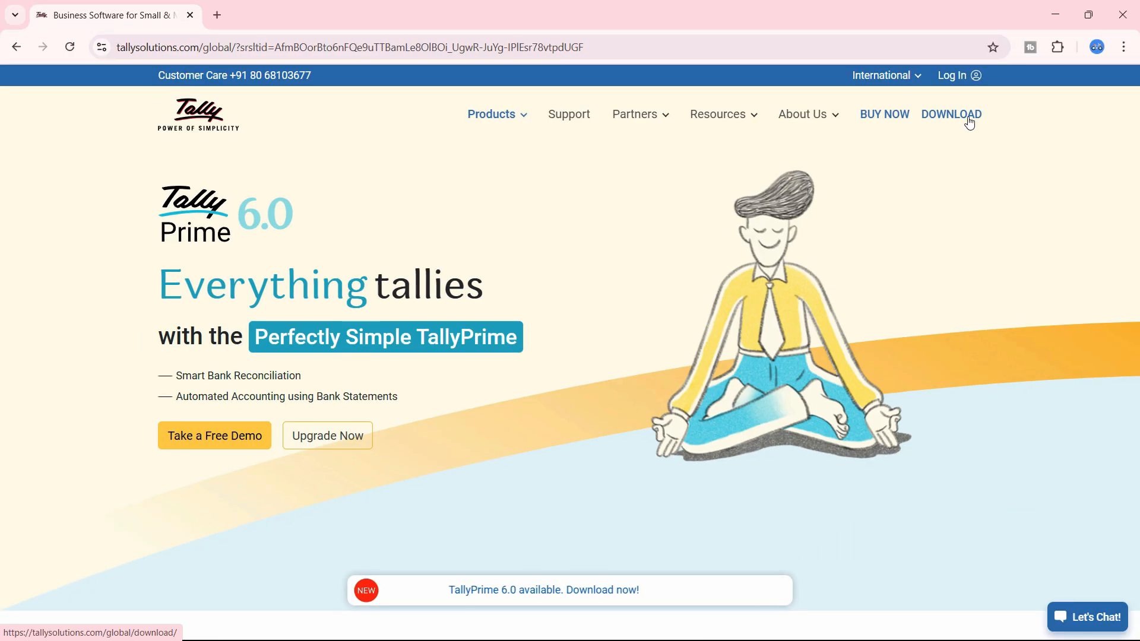
Step: Download the TallyPrime Rel 6.0 installer from the website's download page
left_click(970, 122)
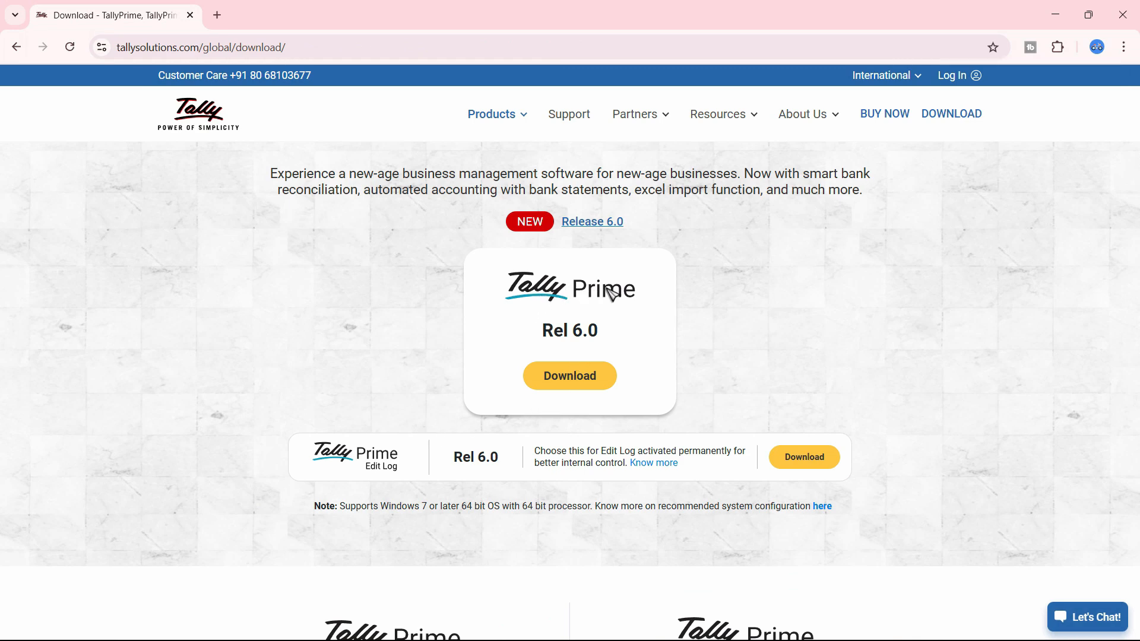
left_click(582, 381)
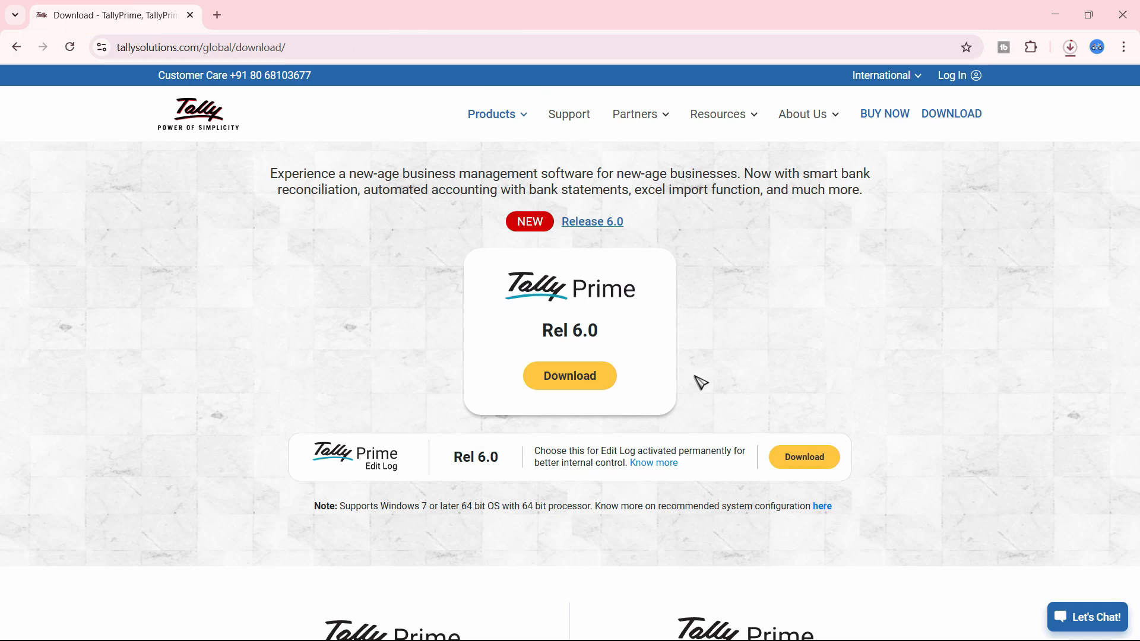
Step: Locate the downloaded setup.exe, run it and install TallyPrime 6.0 in C:\Program Files\TallyPrime
left_click(1070, 48)
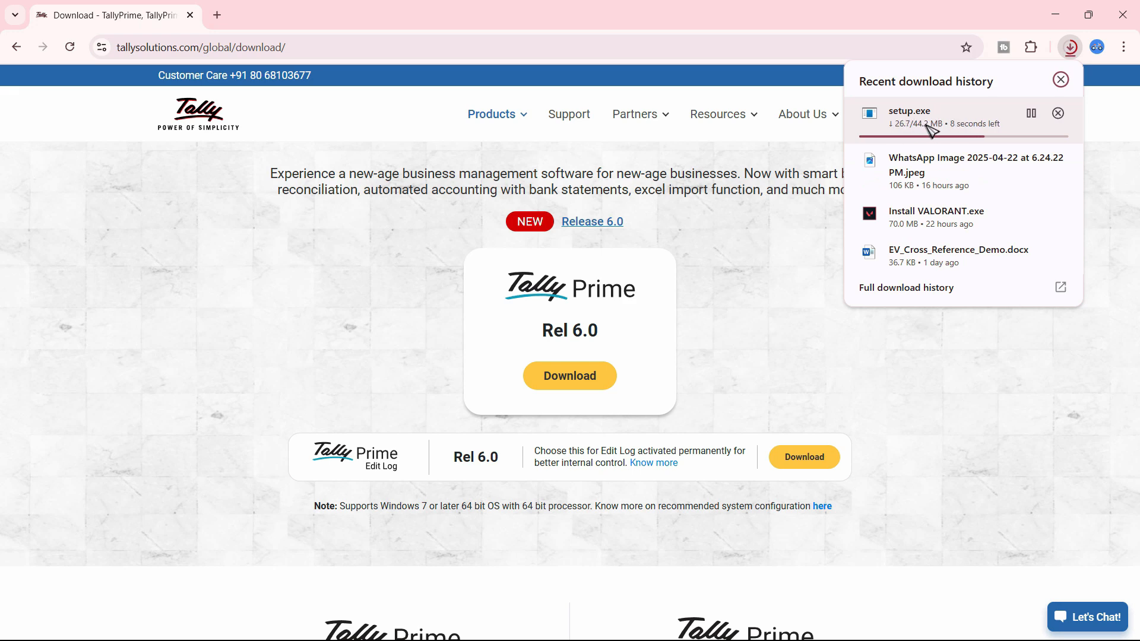
left_click(421, 107)
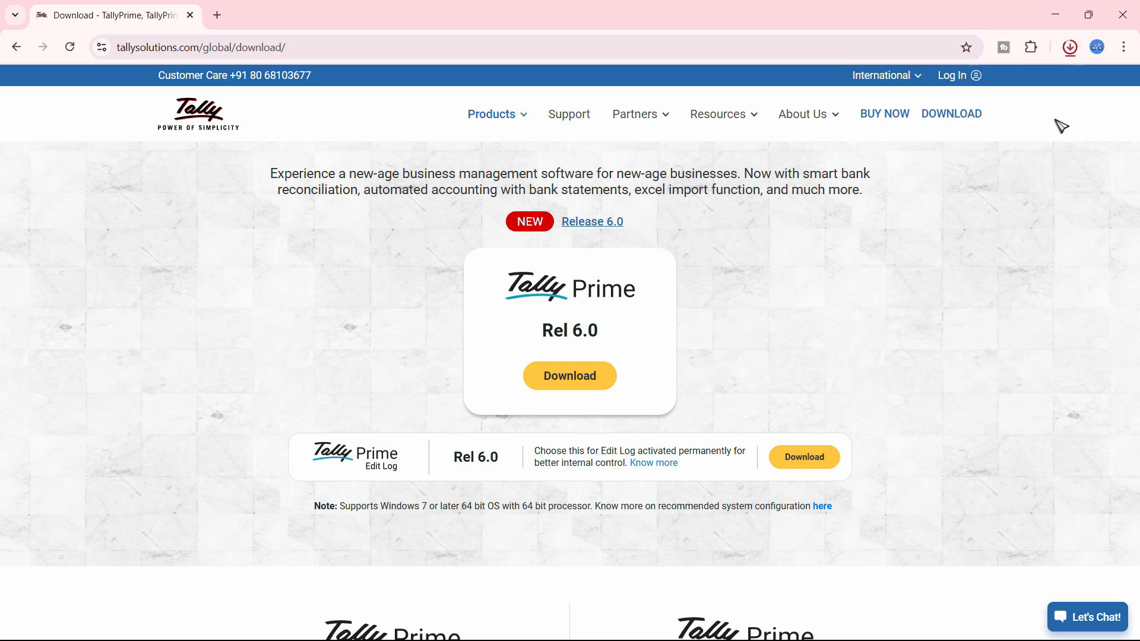
left_click(951, 80)
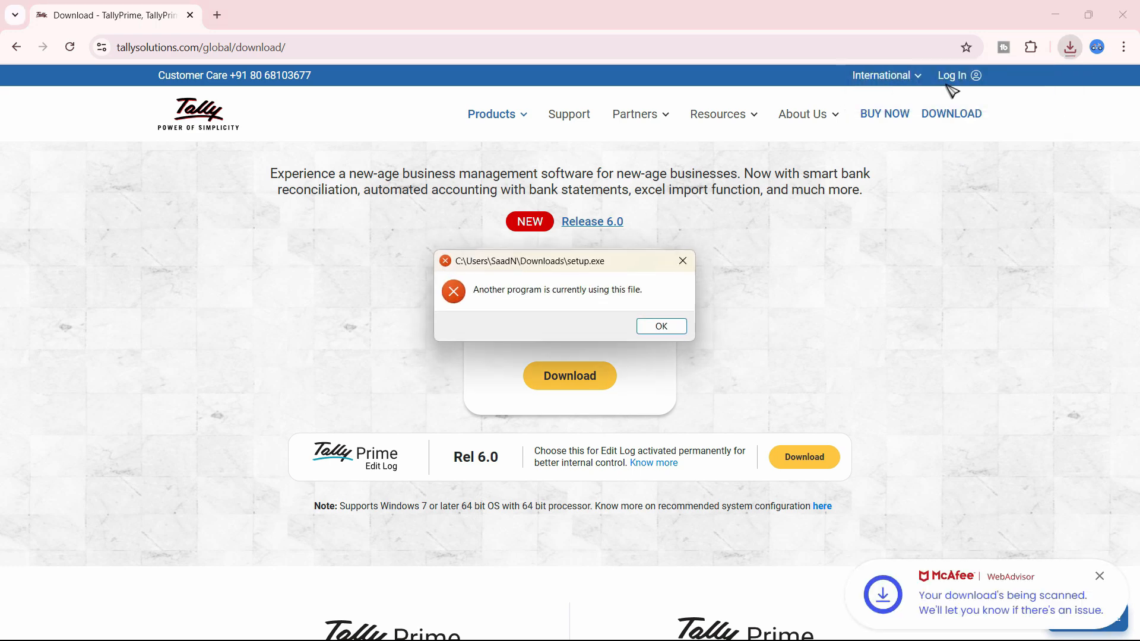
left_click(661, 326)
left_click(1070, 47)
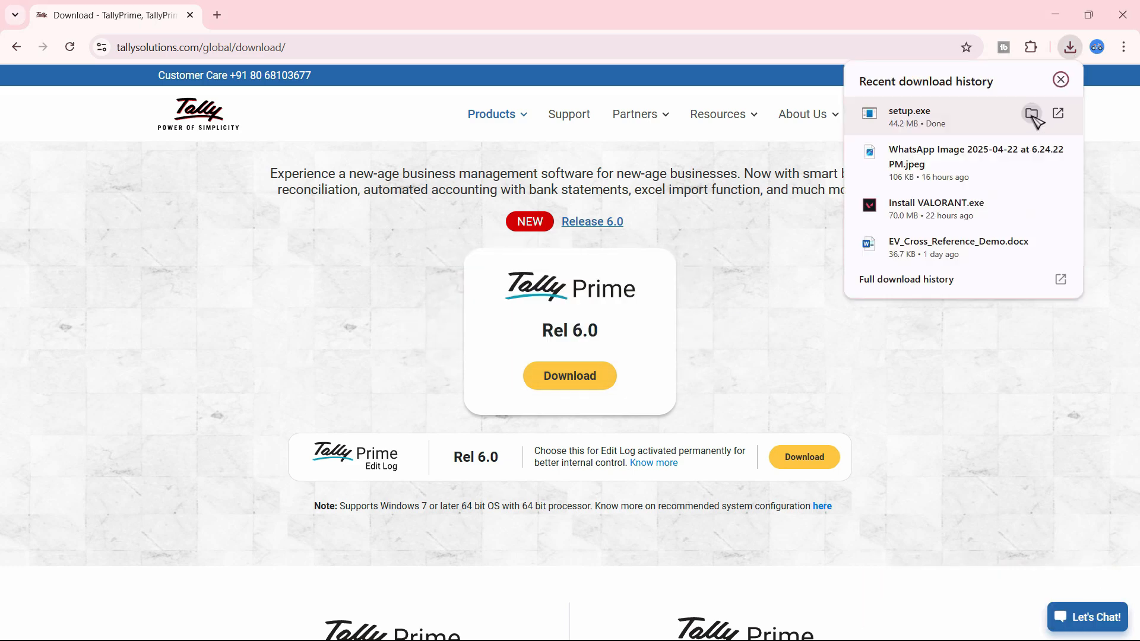
left_click(1032, 113)
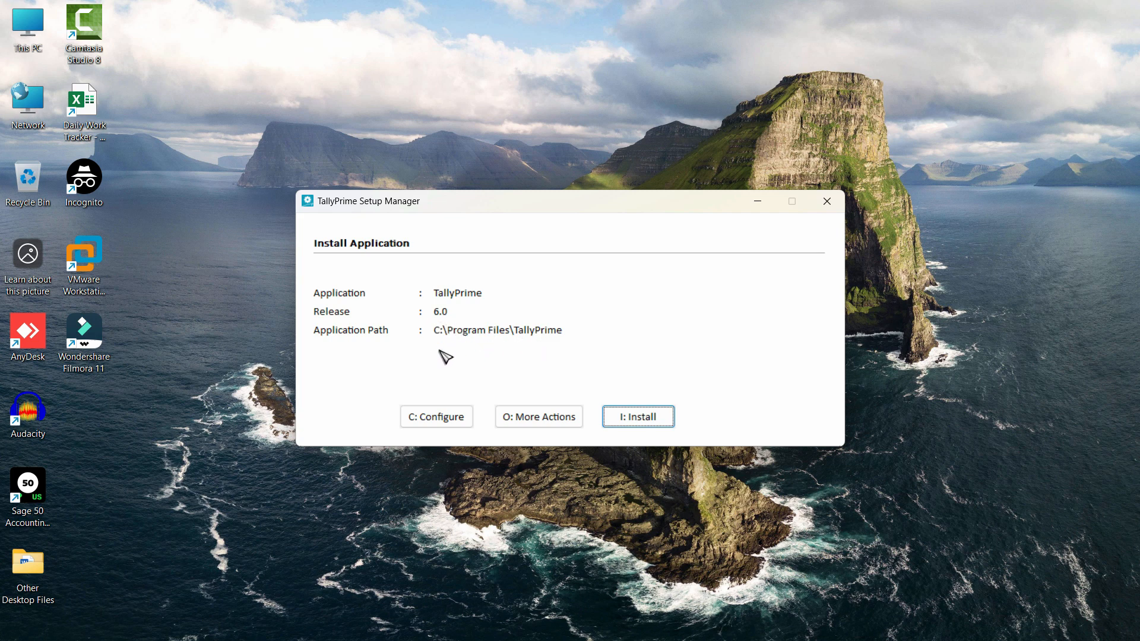
left_click(647, 421)
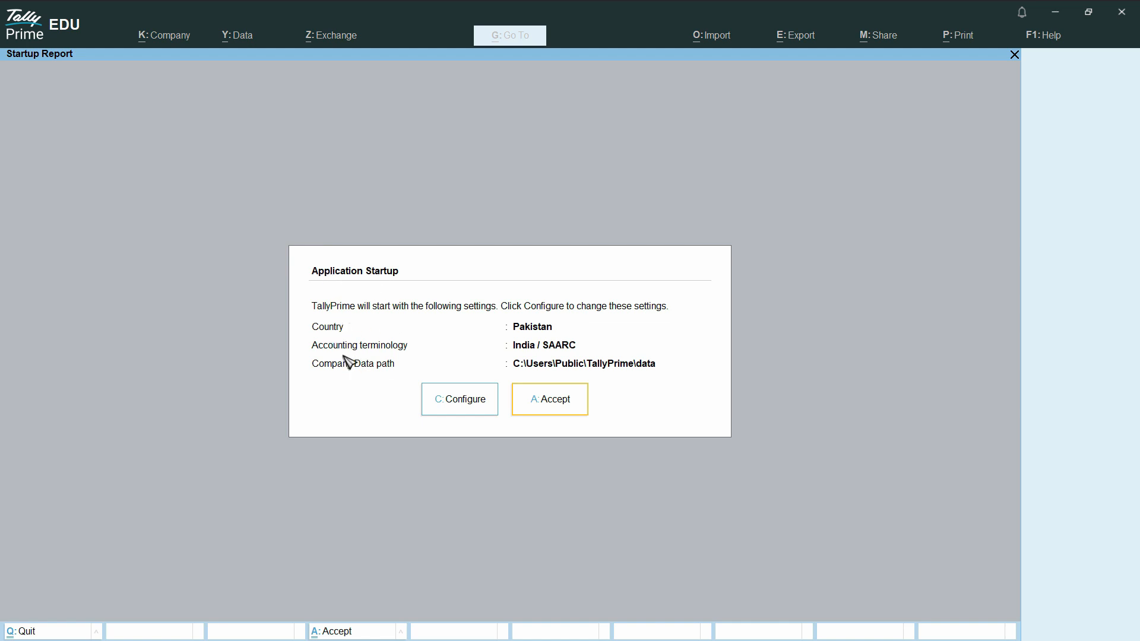
Step: Configure the startup settings with United States of America as the default country for new companies
left_click(446, 405)
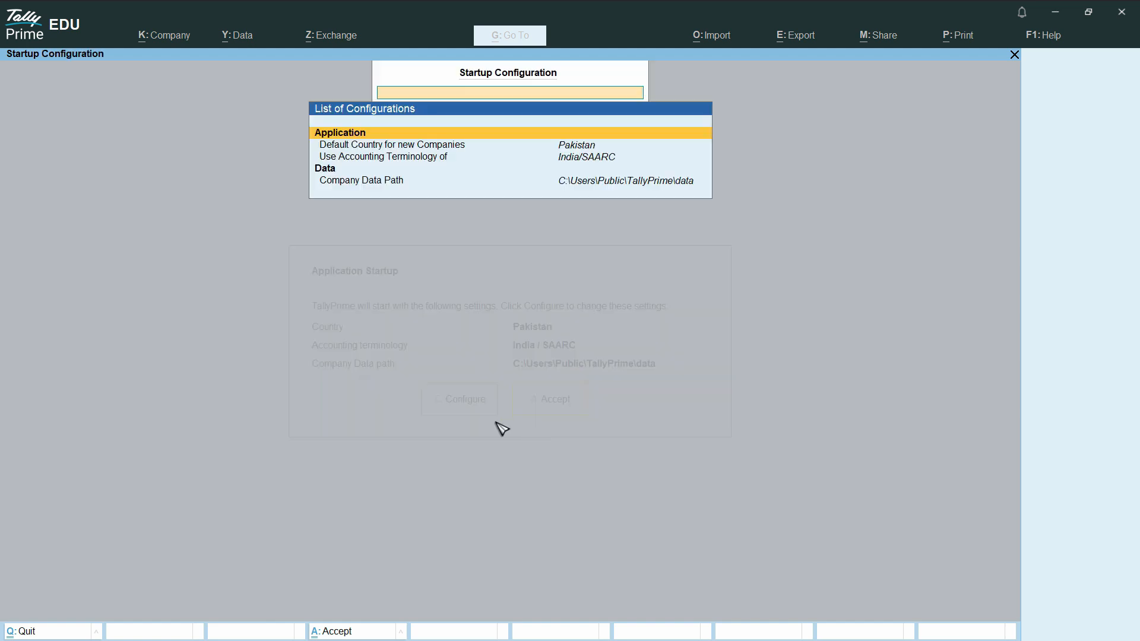
left_click(590, 150)
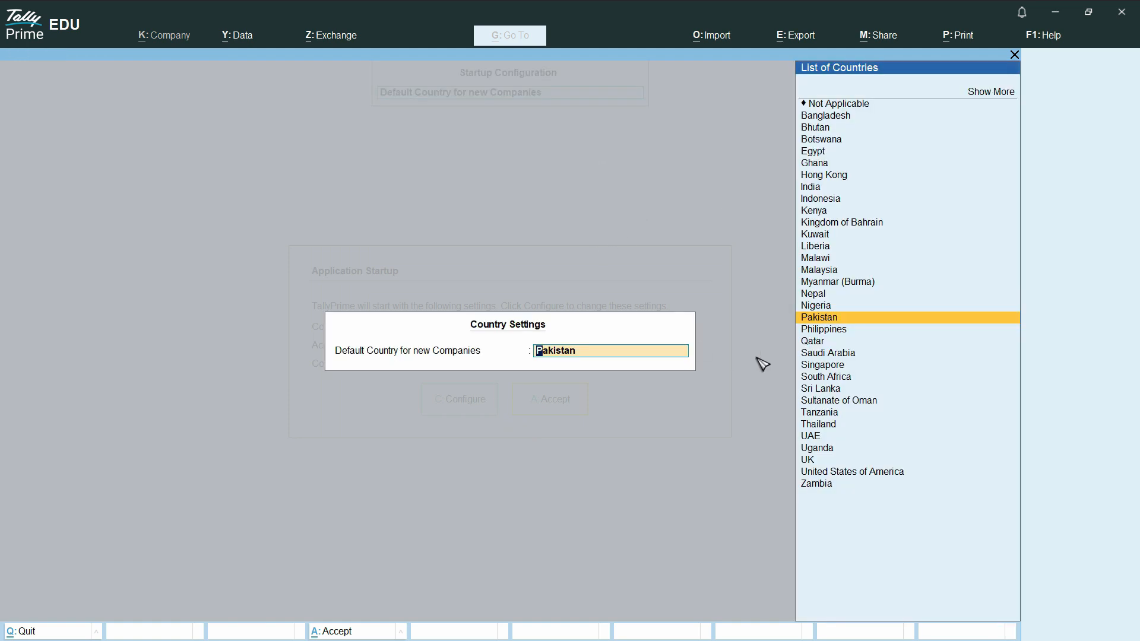
left_click(831, 477)
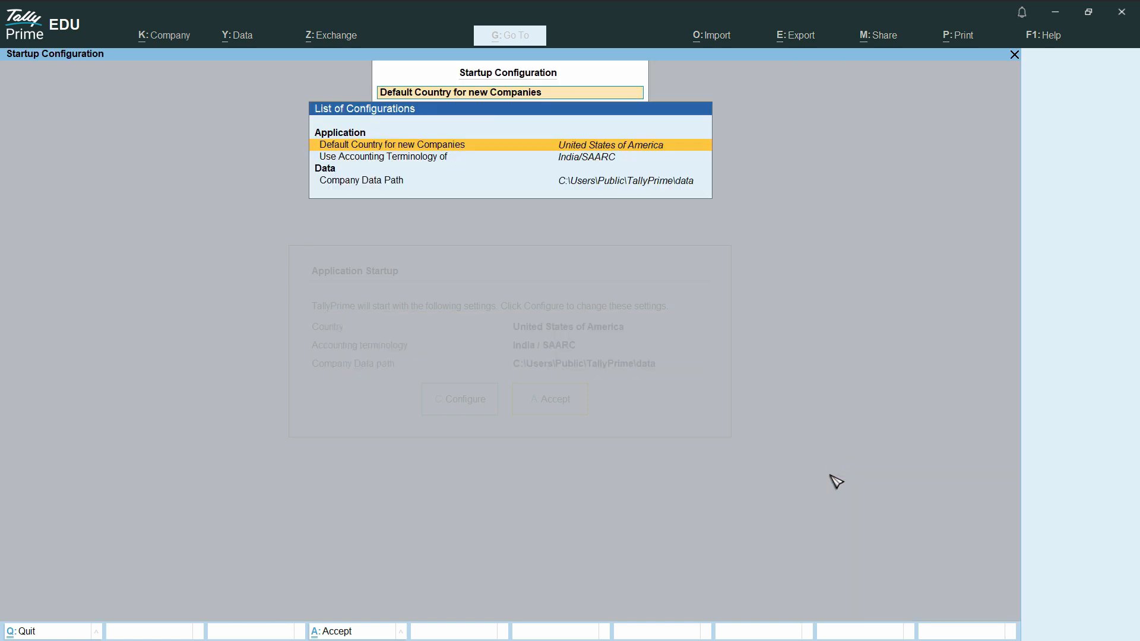
Step: Set the accounting terminology to International in the startup configuration
left_click(589, 159)
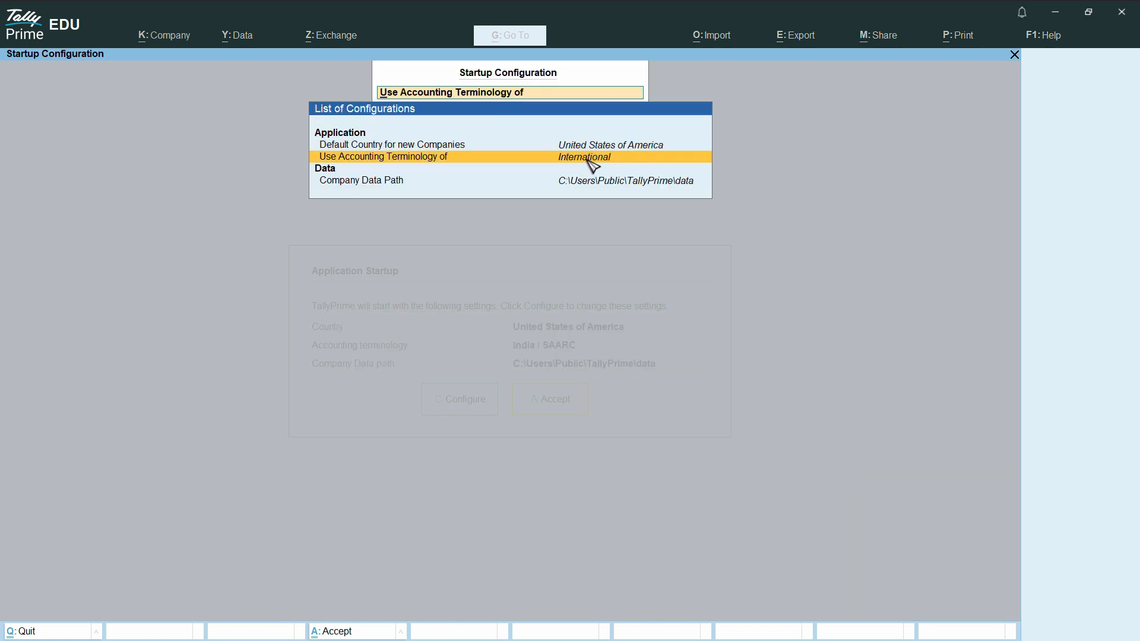
left_click(580, 166)
left_click(576, 169)
left_click(573, 171)
left_click(584, 164)
Step: Open the company data path setting and browse up through the folders to the list of drives
left_click(562, 184)
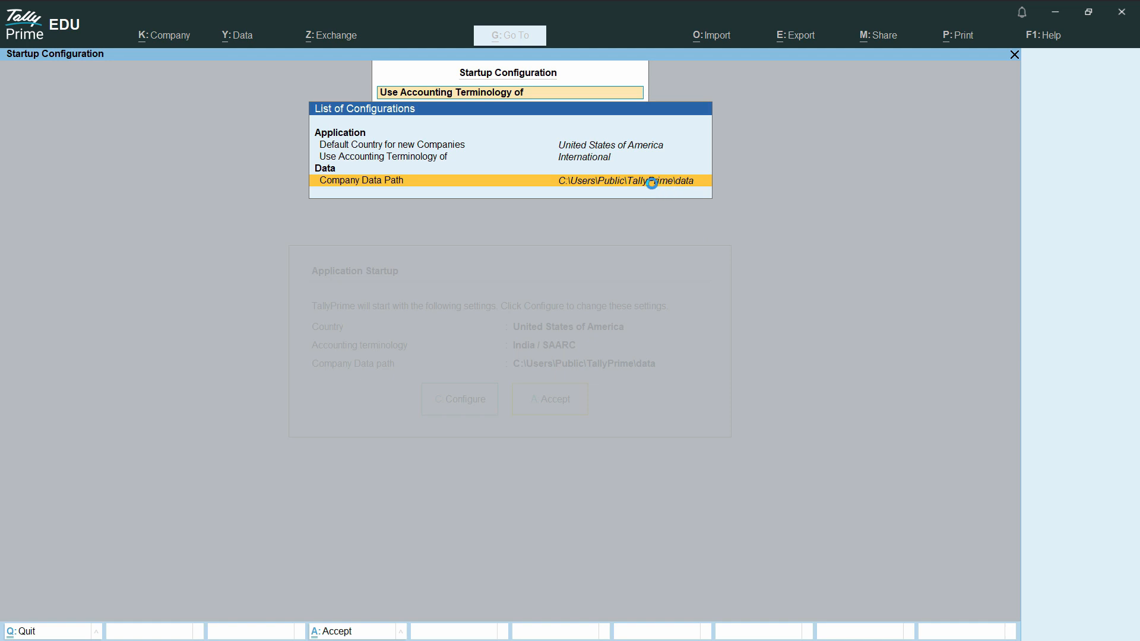
left_click(651, 183)
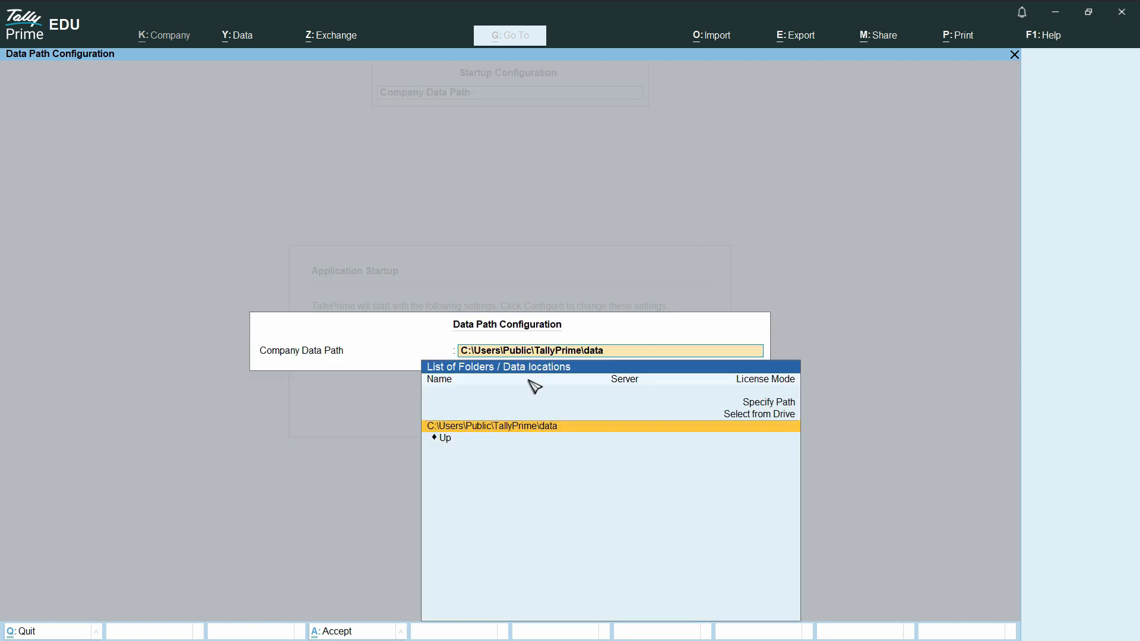
left_click(445, 447)
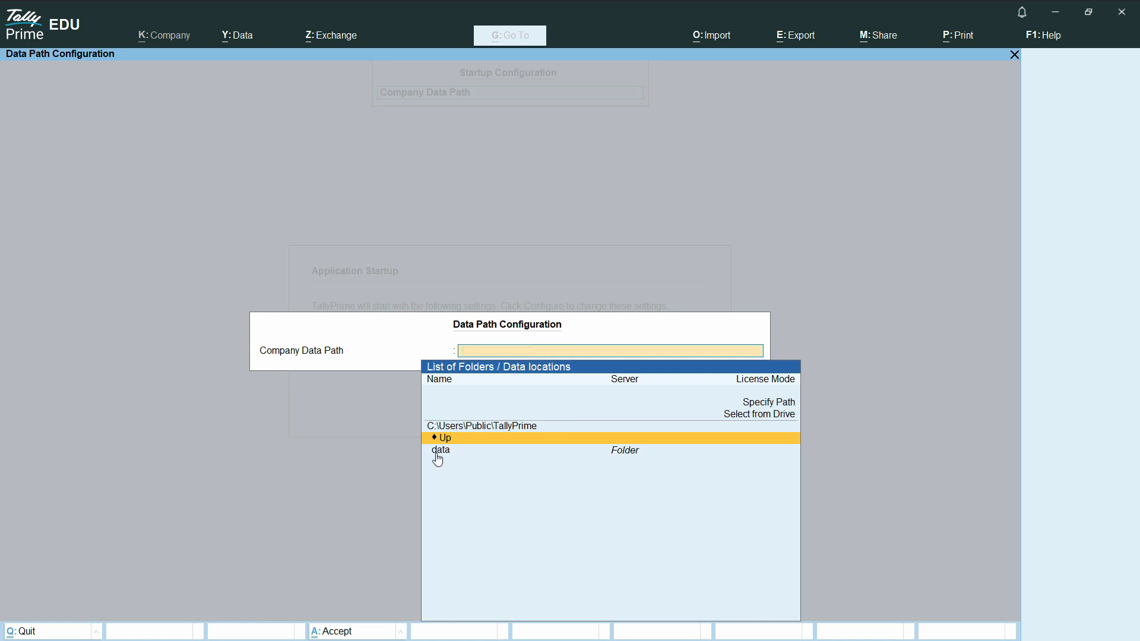
left_click(444, 445)
left_click(441, 447)
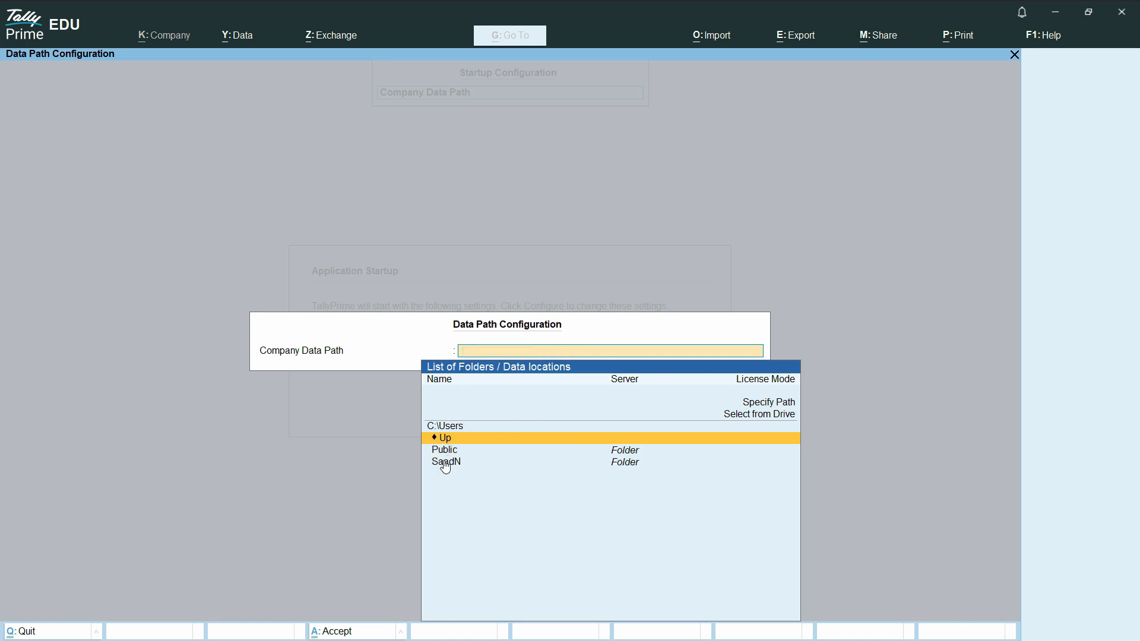
left_click(440, 446)
left_click(441, 444)
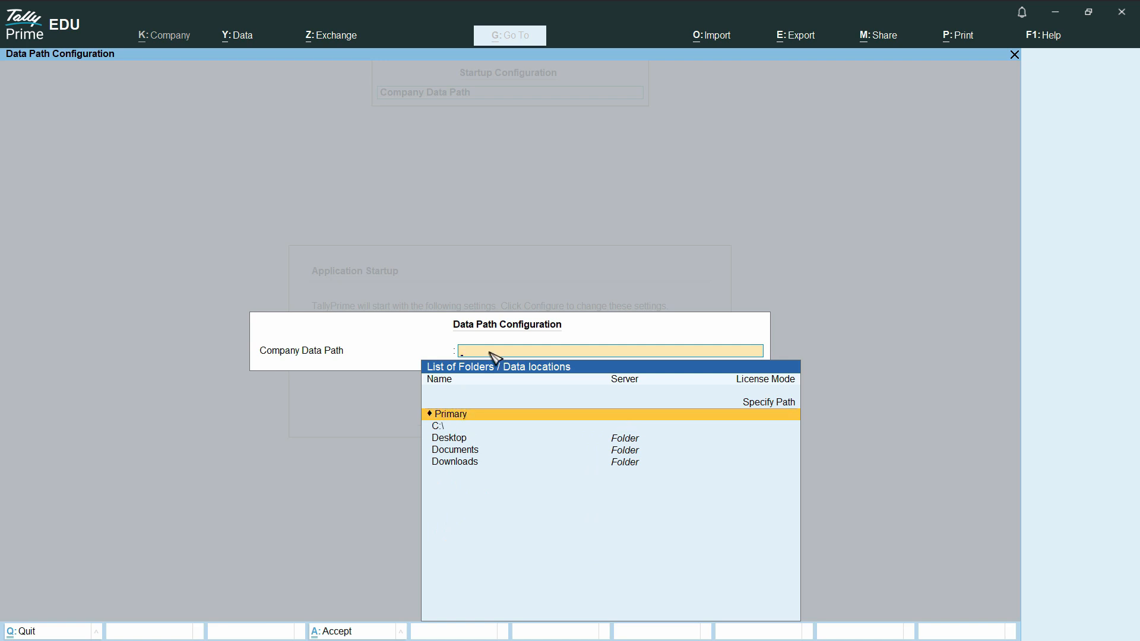
Step: Try to specify D:\Tally Prime Company Data Files as the company data path
type("Ds")
key("BackSpace")
type(":")
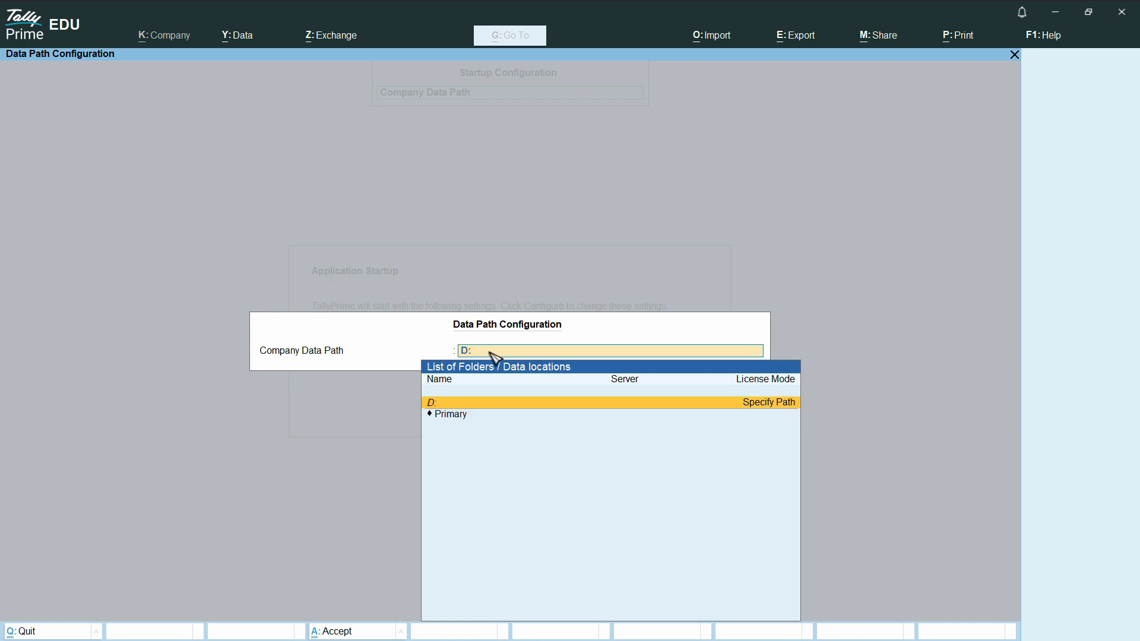
left_click(588, 404)
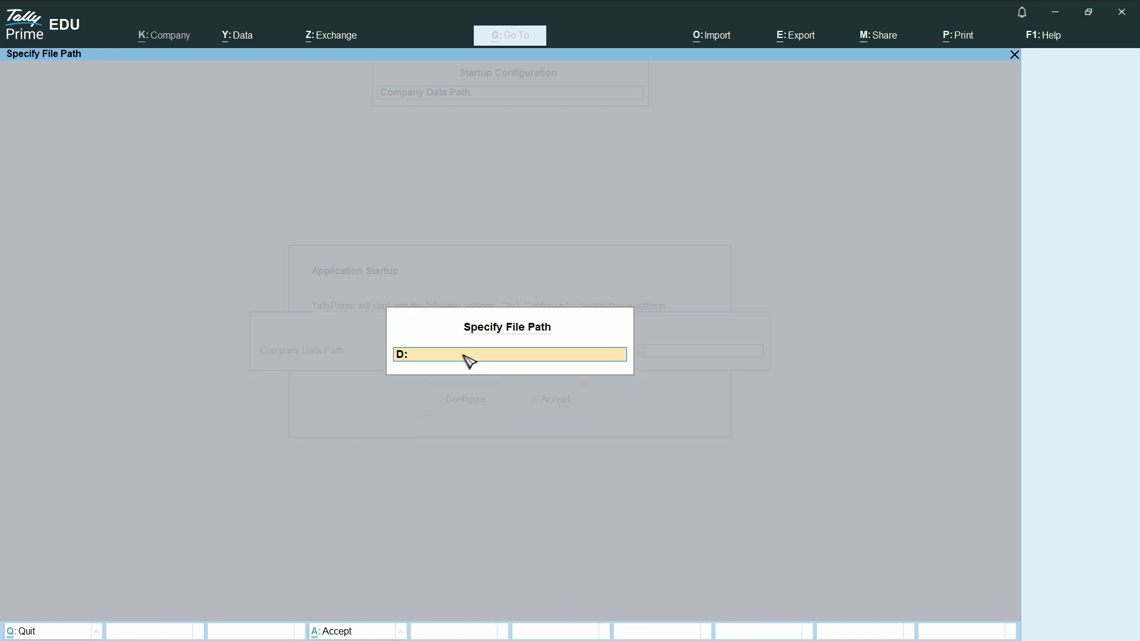
key("Return")
type("\\Tally Prime Company Data Files")
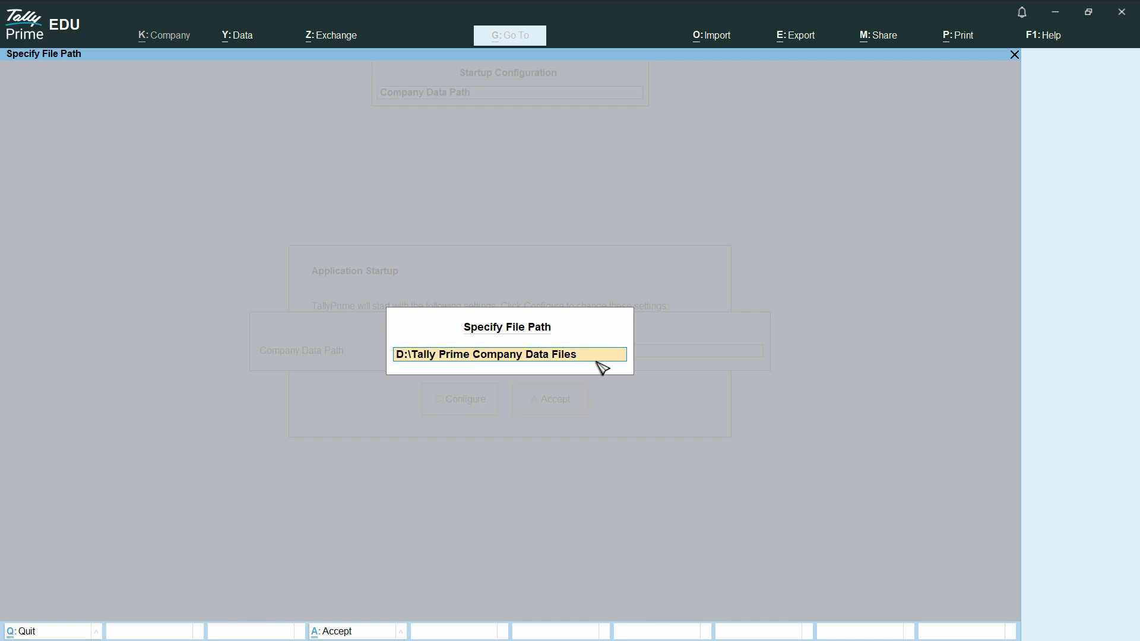
key("Escape")
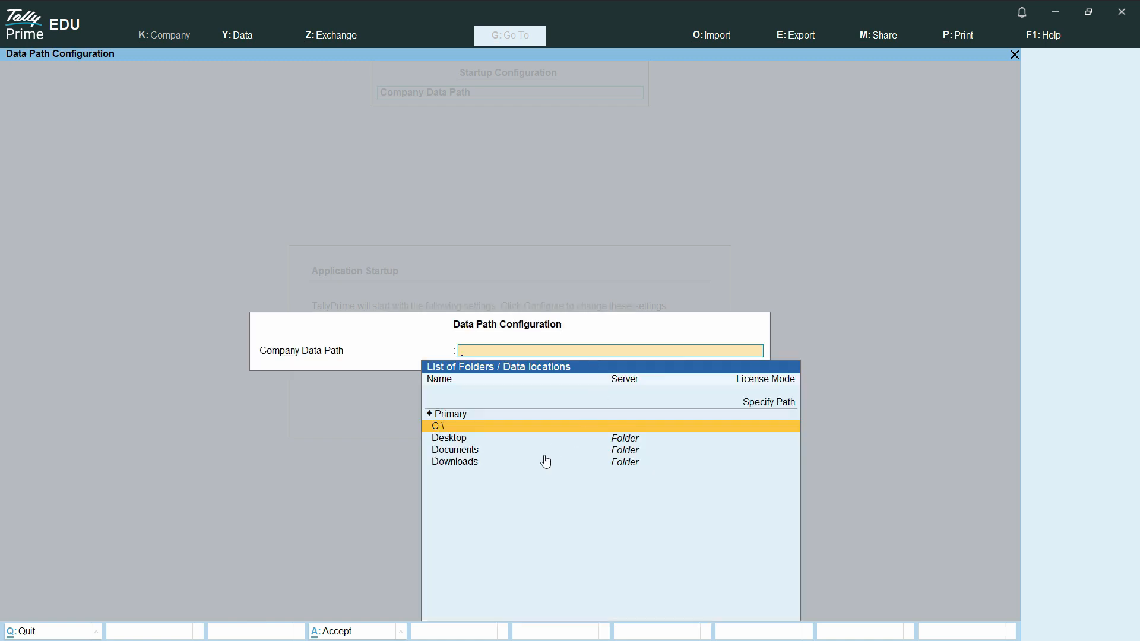
Step: Set the company data path to the folder C:\D Drive
left_click(451, 432)
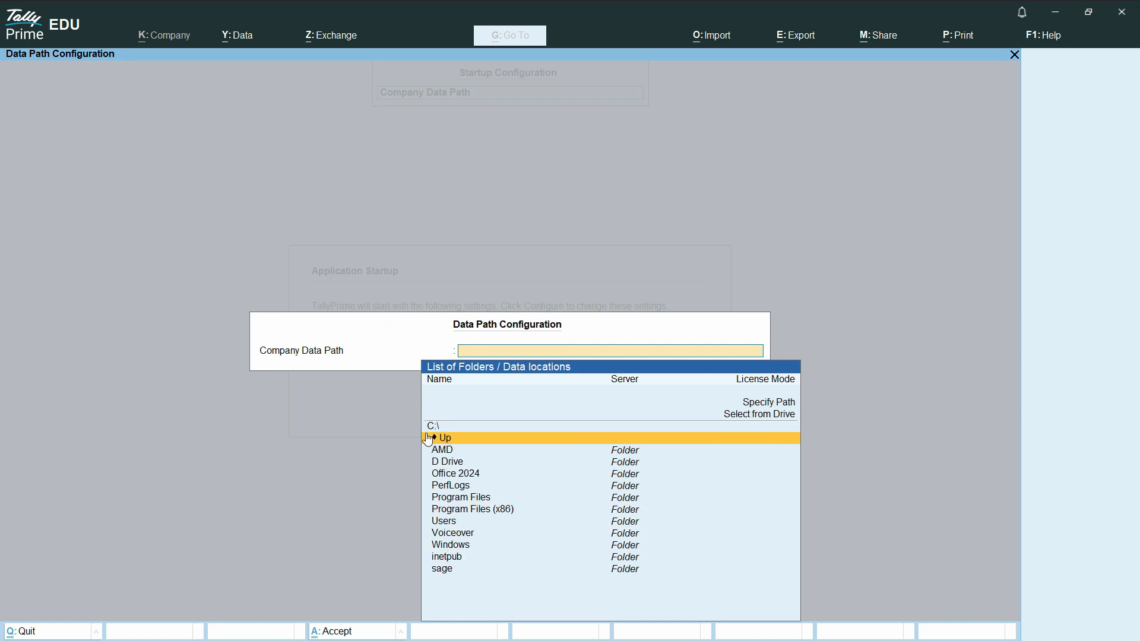
left_click(449, 463)
left_click(449, 463)
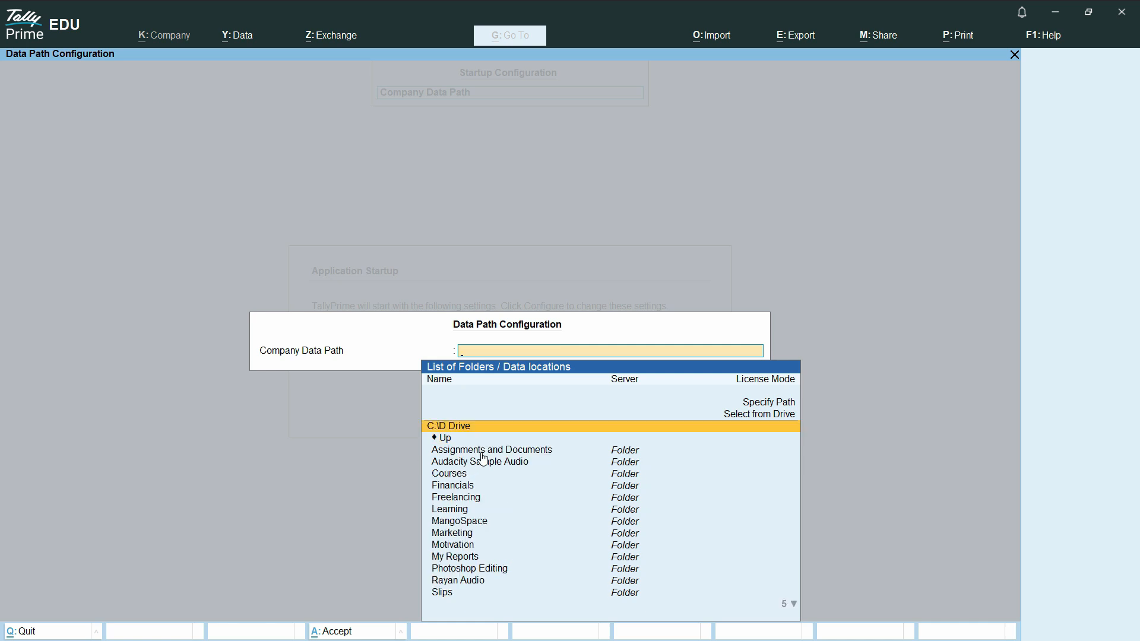
left_click(466, 424)
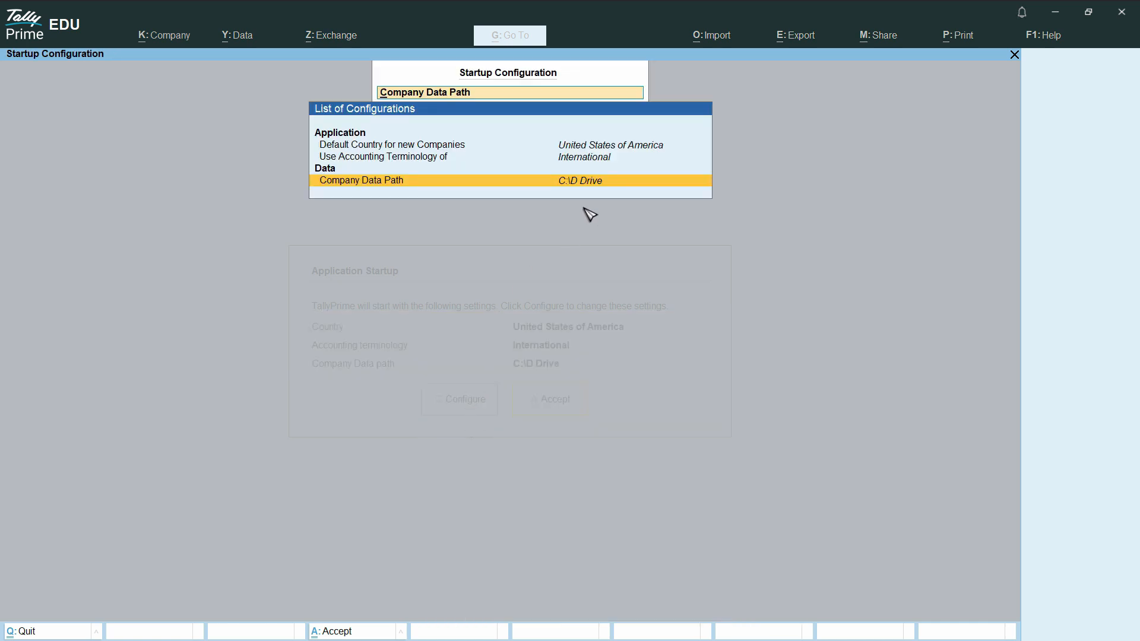
Step: Change the company data path to C:\D Drive\Tally Backup, creating the Tally Backup folder
left_click(615, 189)
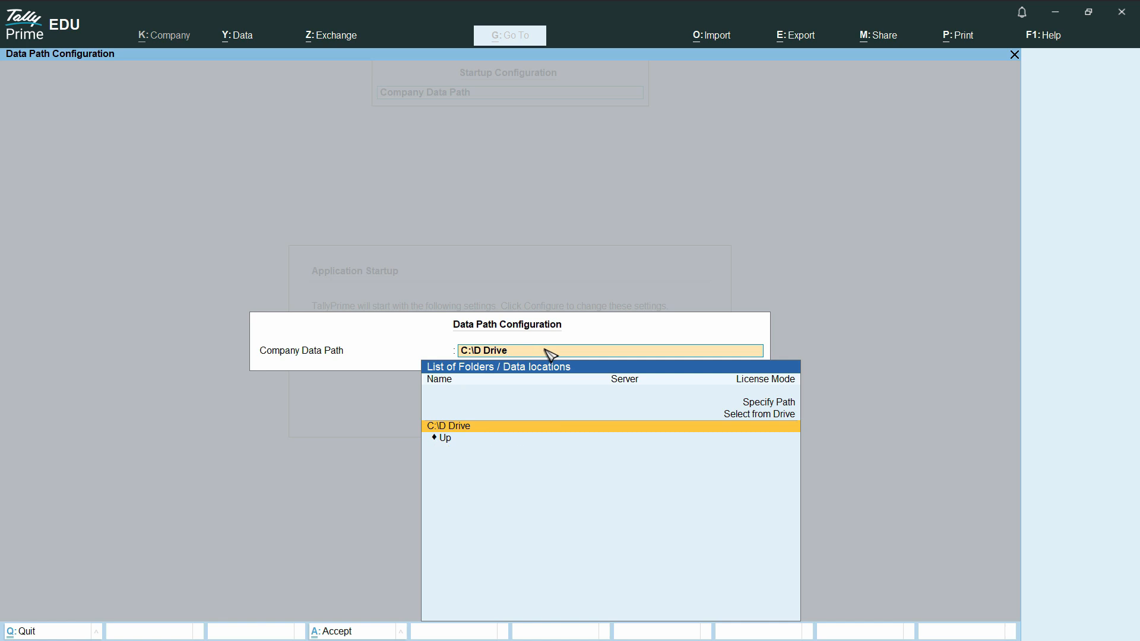
type("\\Tally Backup")
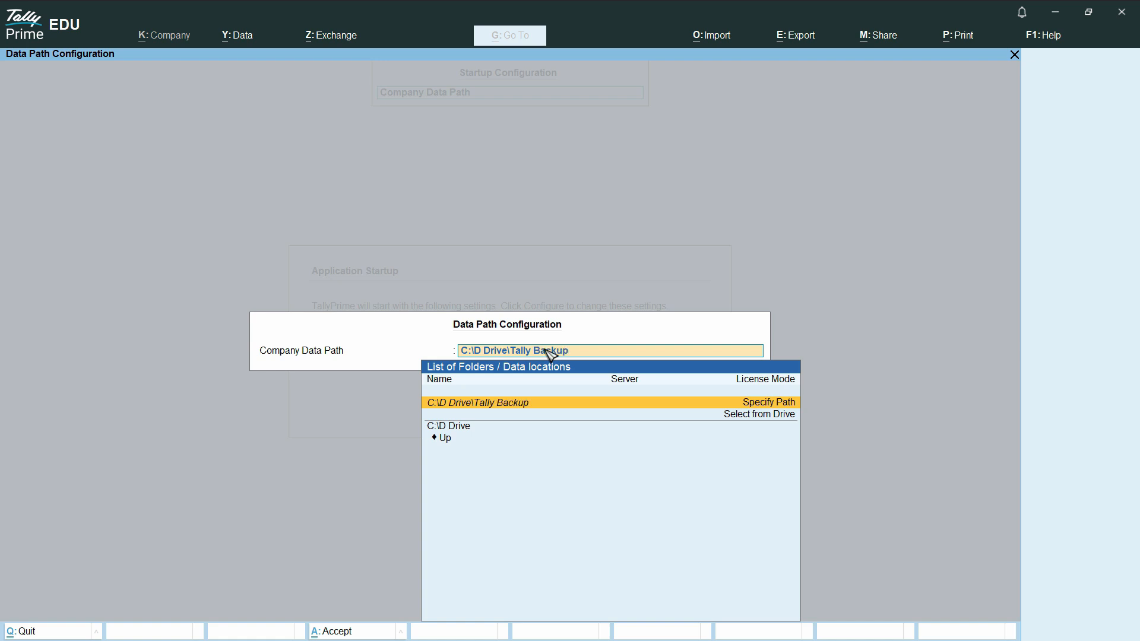
key("Return")
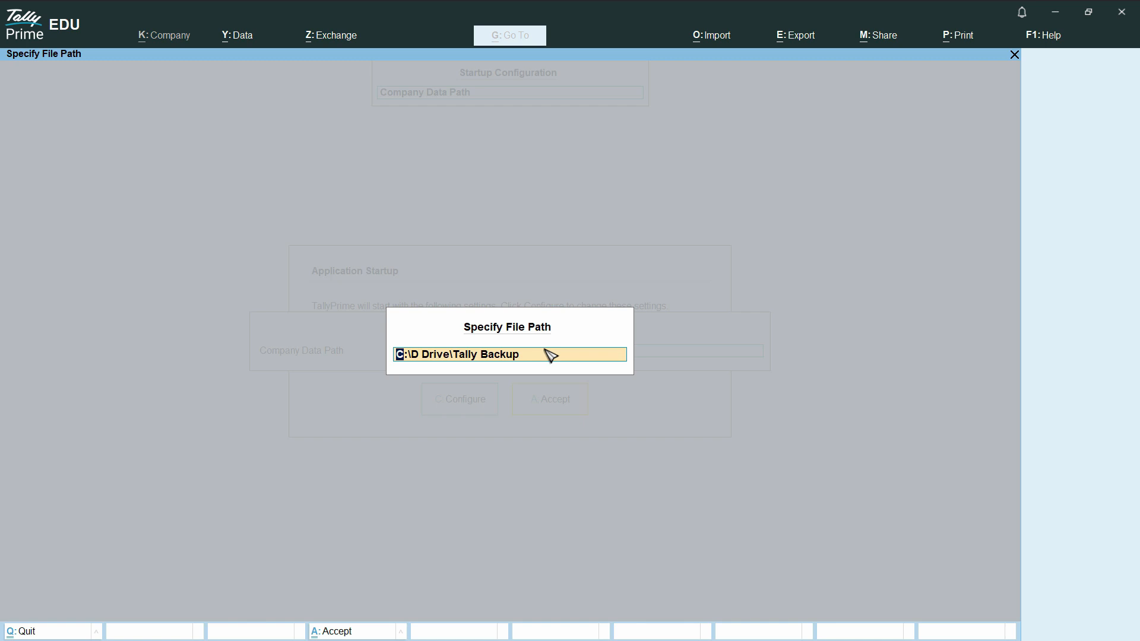
key("Return")
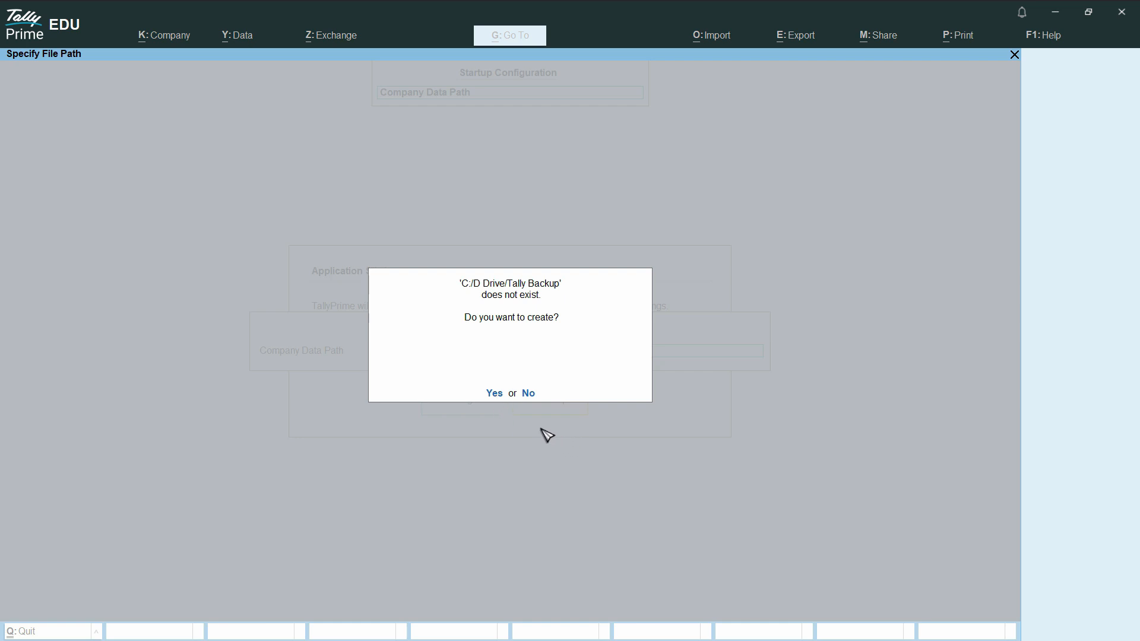
left_click(495, 394)
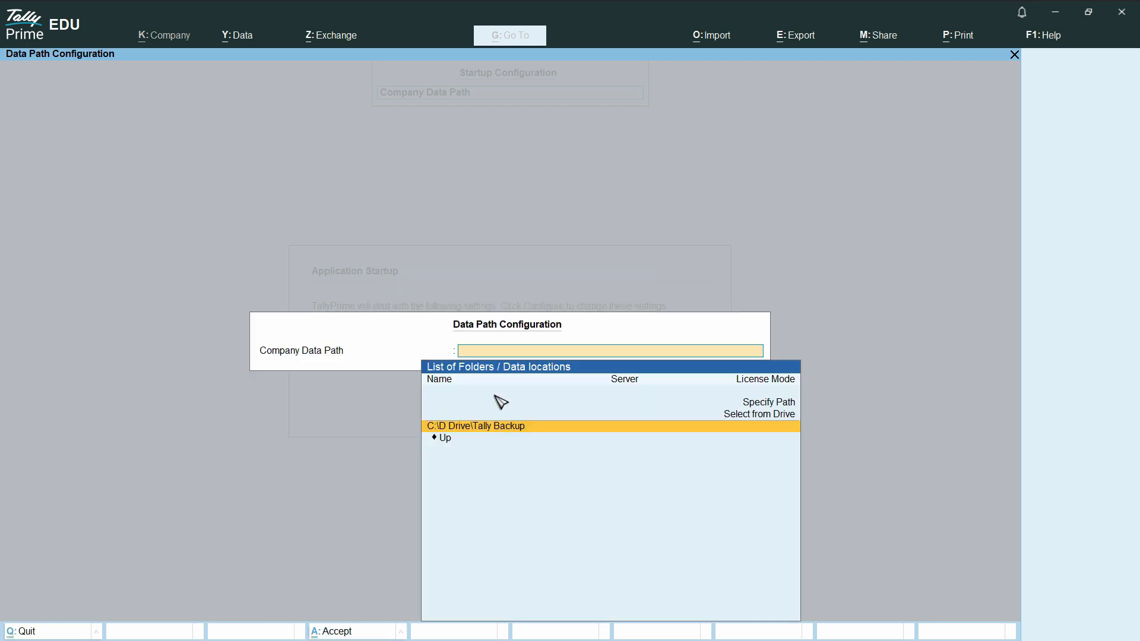
left_click(530, 429)
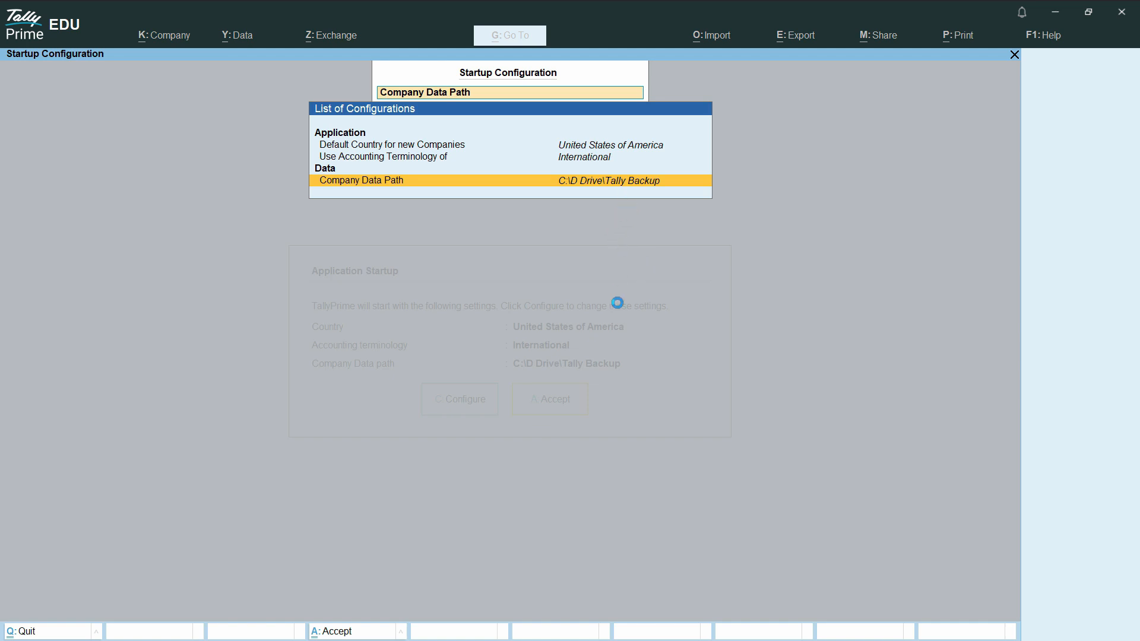
Step: Accept the startup settings and start TallyPrime with the free Educational option
key("Return")
key("Return")
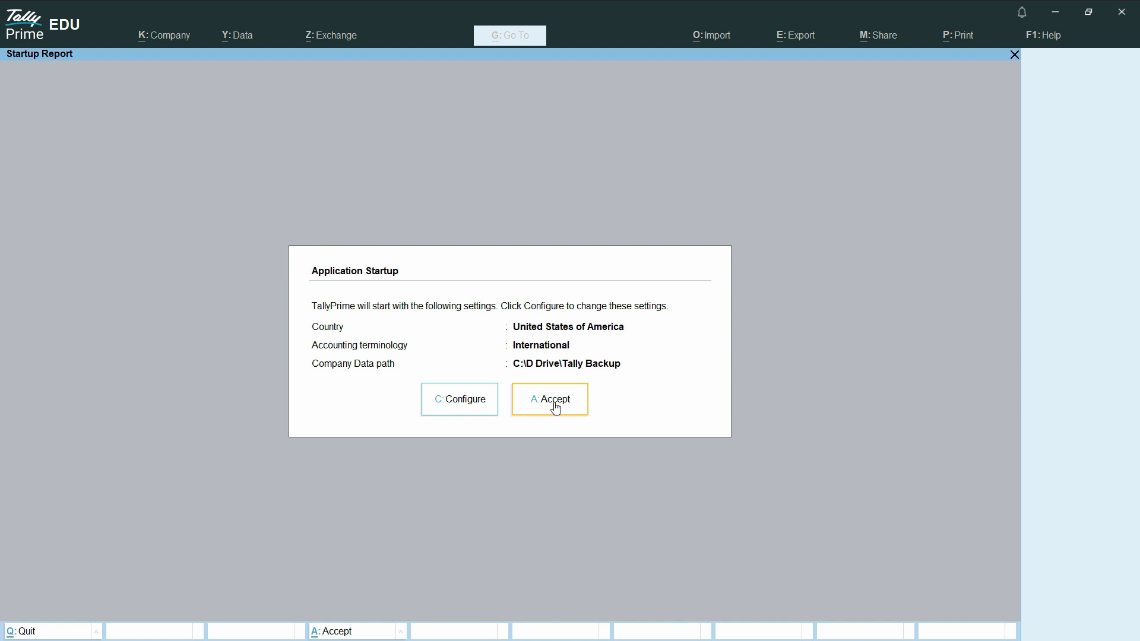
left_click(561, 406)
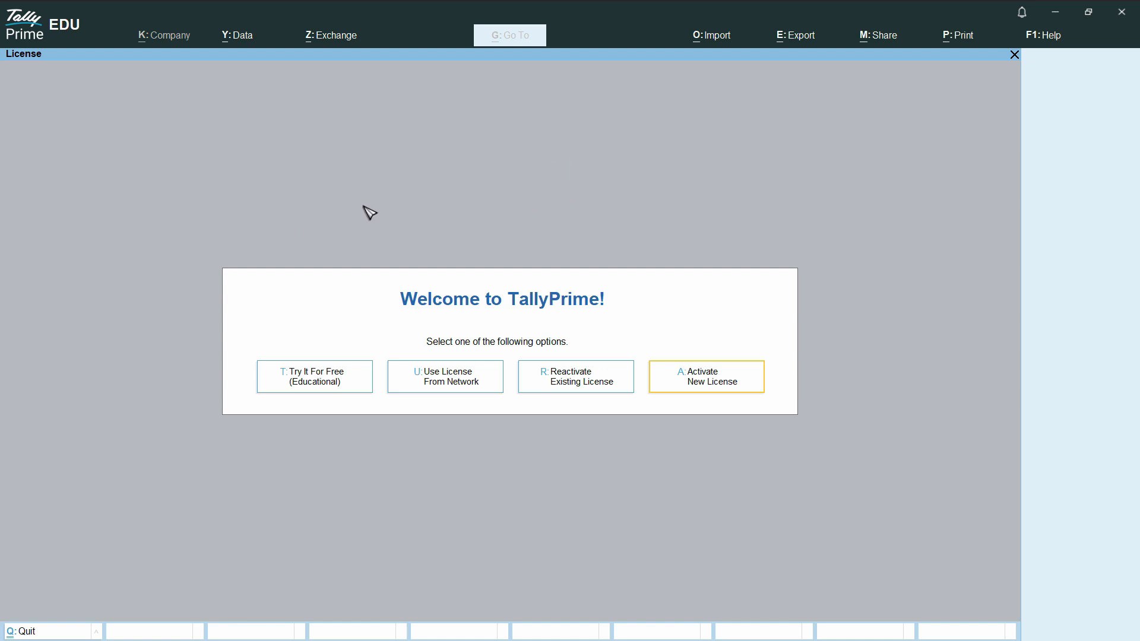
left_click(301, 388)
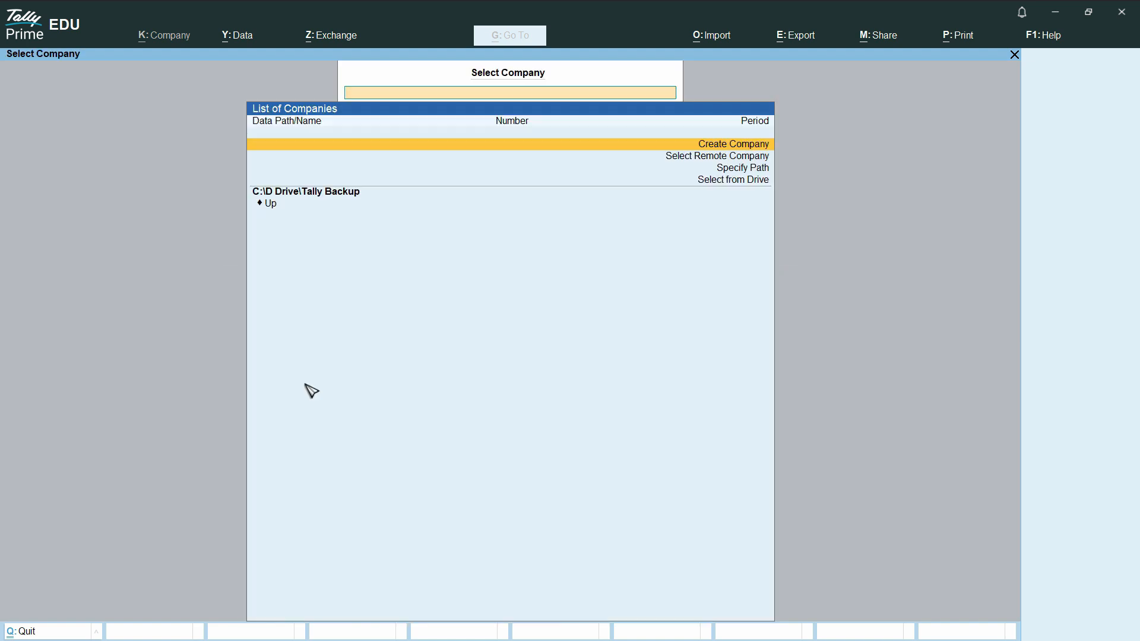